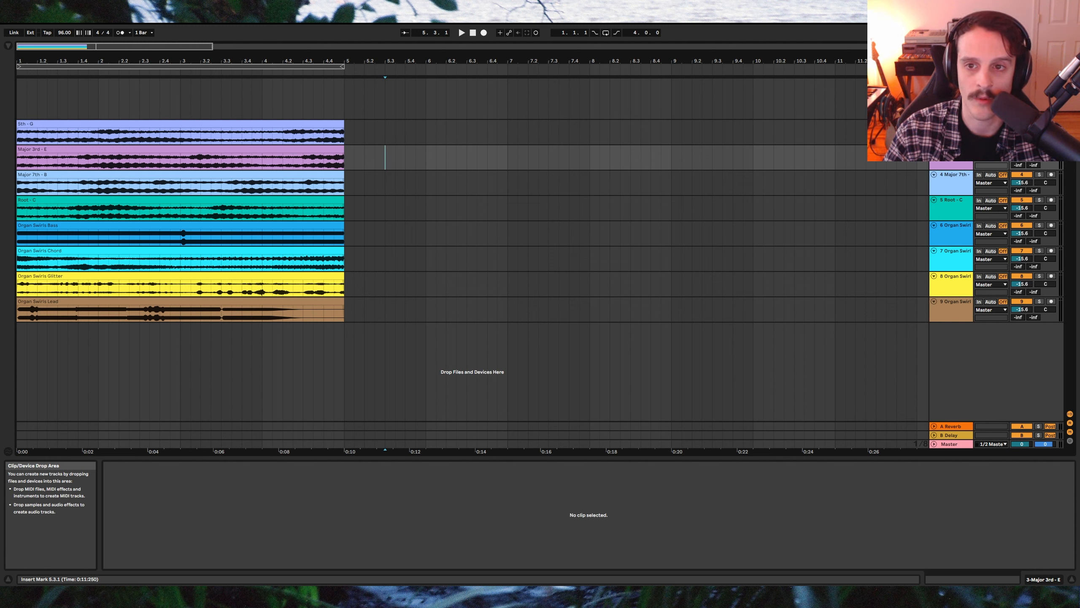
# Reorder the tracks so Organ Swirls Bass, Chord and Glitter sit beneath 5th - G, Major 3rd - E and Major 7th - B respectively.
pyautogui.click(517, 183)
pyautogui.moveTo(952, 233); pyautogui.dragTo(951, 166)
pyautogui.click(959, 260)
pyautogui.moveTo(959, 260); pyautogui.dragTo(960, 196)
pyautogui.moveTo(962, 286); pyautogui.dragTo(962, 248)
# Group 5th - G with Organ Swirls Bass, and Major 3rd - E with Organ Swirls Chord.
pyautogui.click(957, 133)
pyautogui.keyDown('shift'); pyautogui.click(957, 157); pyautogui.keyUp('shift')
pyautogui.hotkey('ctrl', 'g')
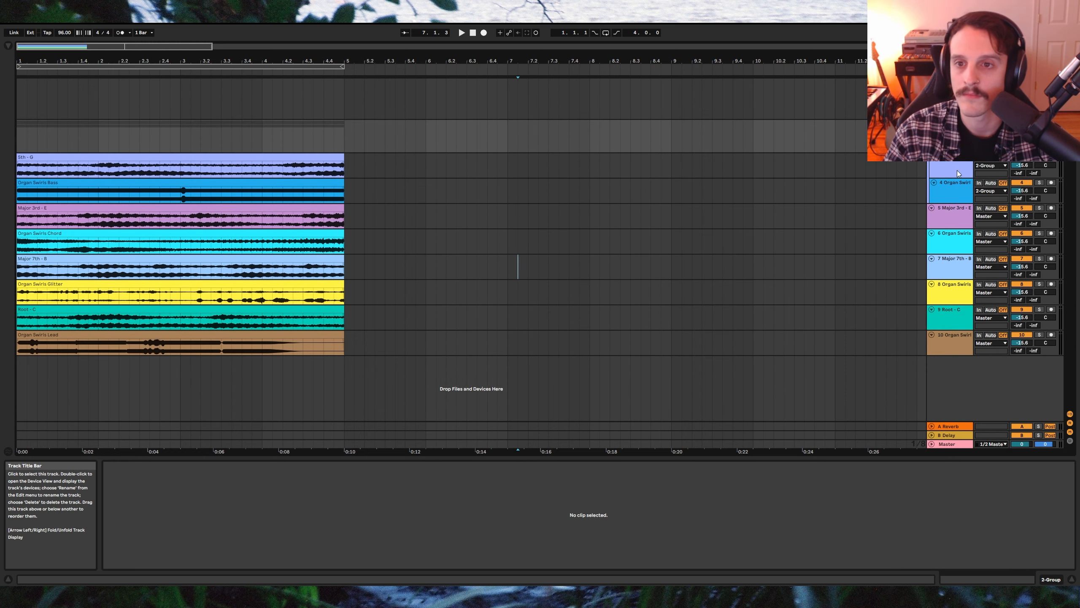
pyautogui.click(956, 217)
pyautogui.keyDown('shift'); pyautogui.click(957, 247); pyautogui.keyUp('shift')
pyautogui.hotkey('ctrl', 'g')
# Group Major 7th - B with Organ Swirls Glitter, and Root - C with Organ Swirls Lead.
pyautogui.click(957, 294)
pyautogui.keyDown('shift'); pyautogui.click(957, 319); pyautogui.keyUp('shift')
pyautogui.hotkey('ctrl', 'g')
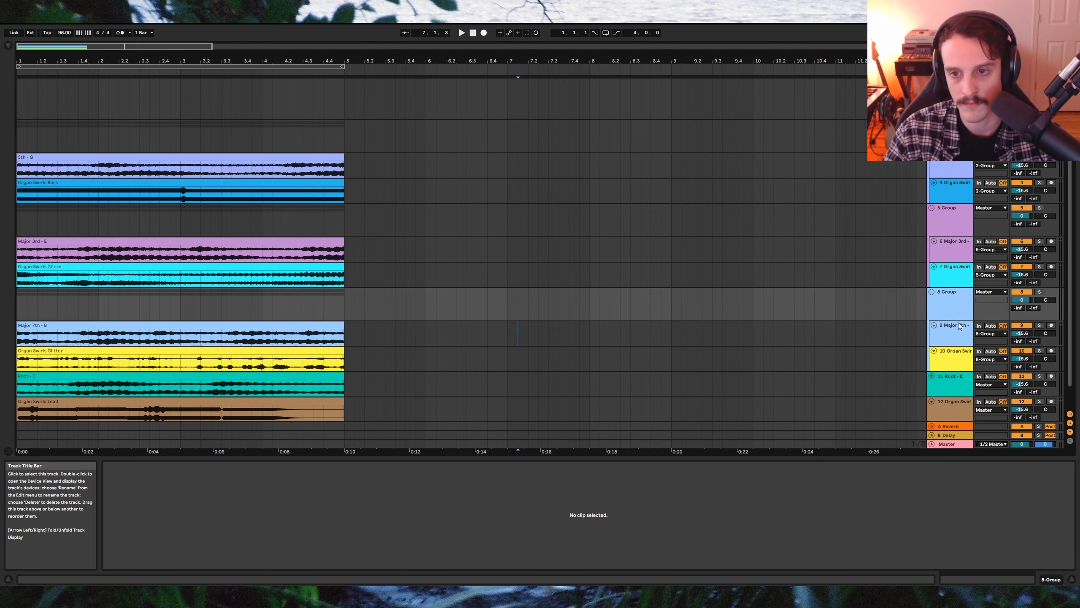
pyautogui.click(957, 379)
pyautogui.keyDown('shift'); pyautogui.click(958, 405); pyautogui.keyUp('shift')
pyautogui.hotkey('ctrl', 'g')
# Deactivate the second, third and fourth groups so only the 5th - G and Organ Swirls Bass group plays.
pyautogui.scroll(-3, 849, 266)
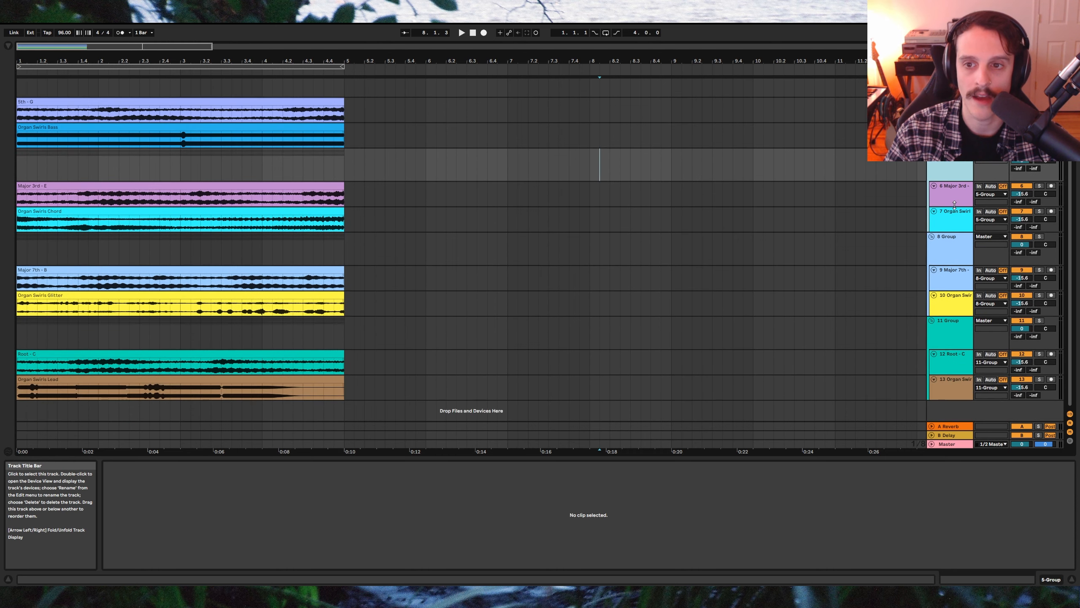
pyautogui.click(1021, 152)
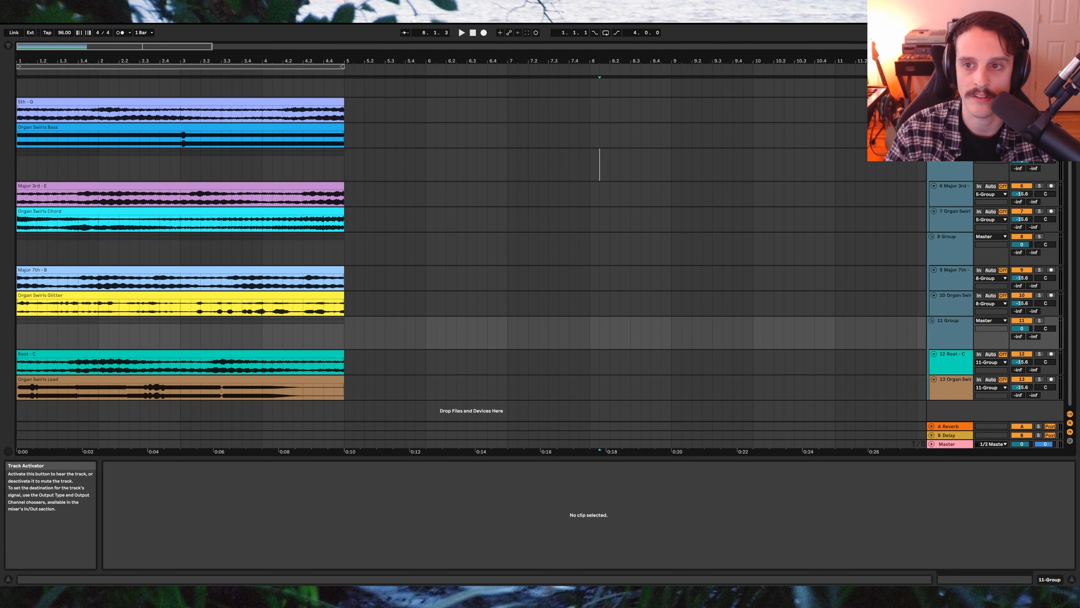
pyautogui.scroll(3, 846, 275)
pyautogui.click(846, 274)
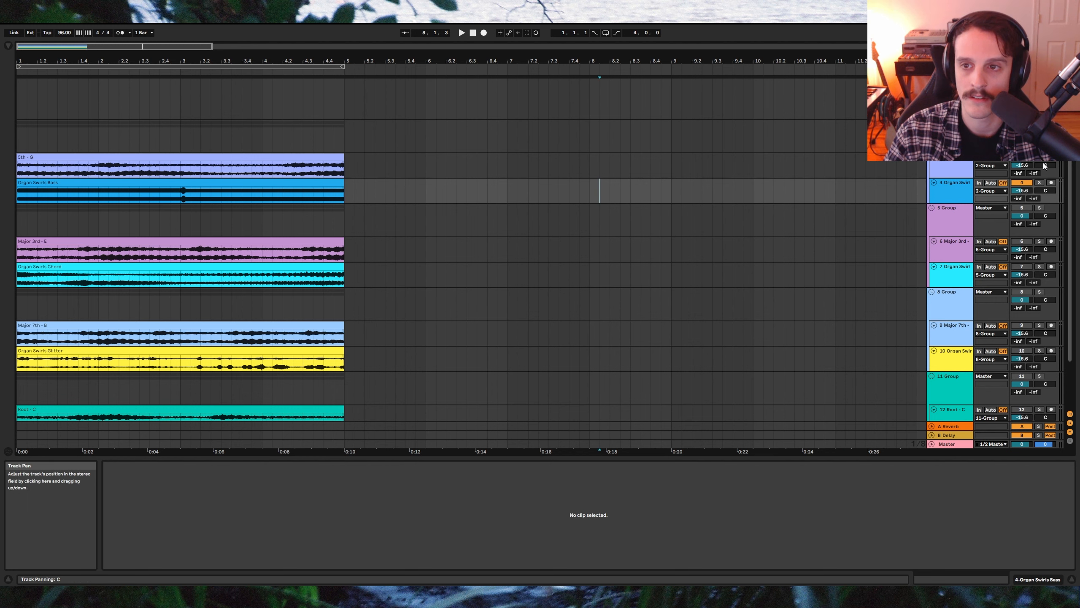
# Pan the note track in each group to 50L and its Organ Swirls partner to 50R.
pyautogui.moveTo(1045, 165)
pyautogui.mouseDown()
pyautogui.moveTo(1045, 200)
pyautogui.moveTo(1046, 154)
pyautogui.mouseUp()
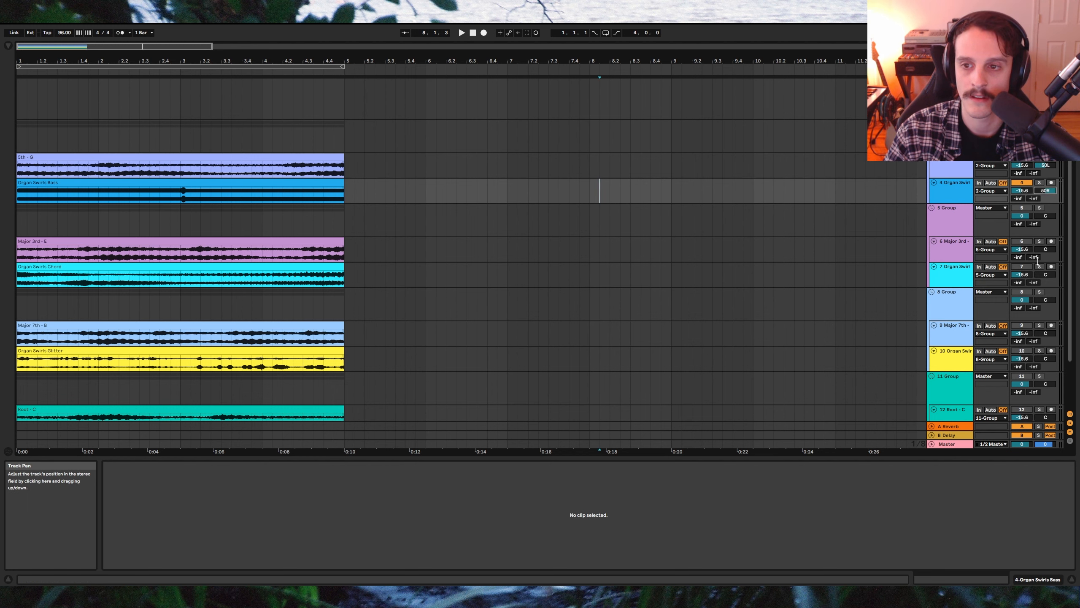
pyautogui.moveTo(1046, 249)
pyautogui.mouseDown()
pyautogui.moveTo(1045, 271)
pyautogui.moveTo(1045, 252)
pyautogui.mouseUp()
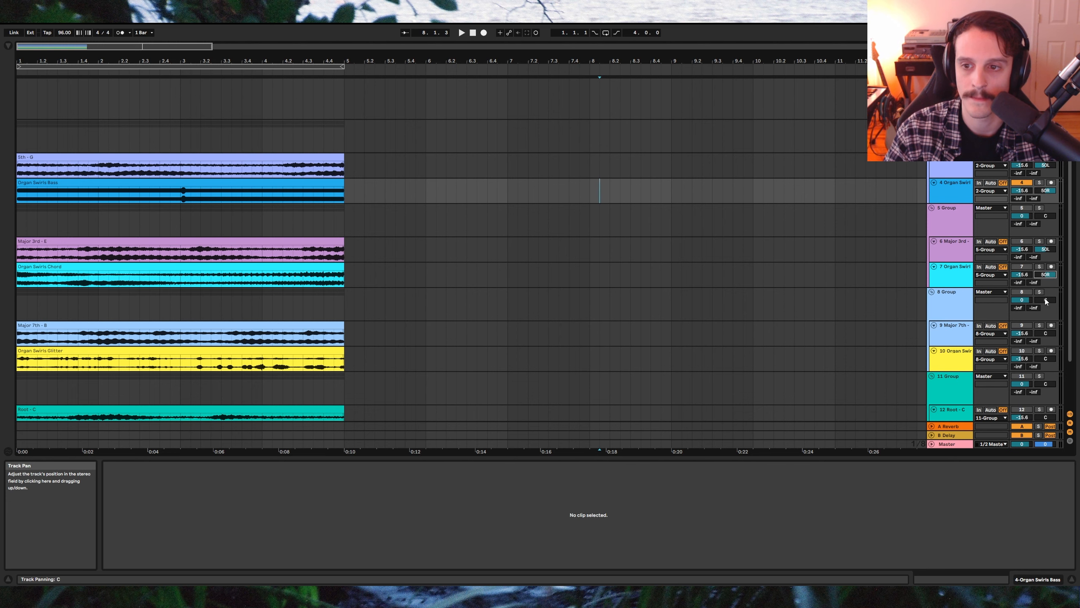
pyautogui.moveTo(1045, 334); pyautogui.dragTo(1045, 384)
pyautogui.scroll(-3, 1046, 407)
pyautogui.moveTo(1045, 388); pyautogui.dragTo(1045, 387)
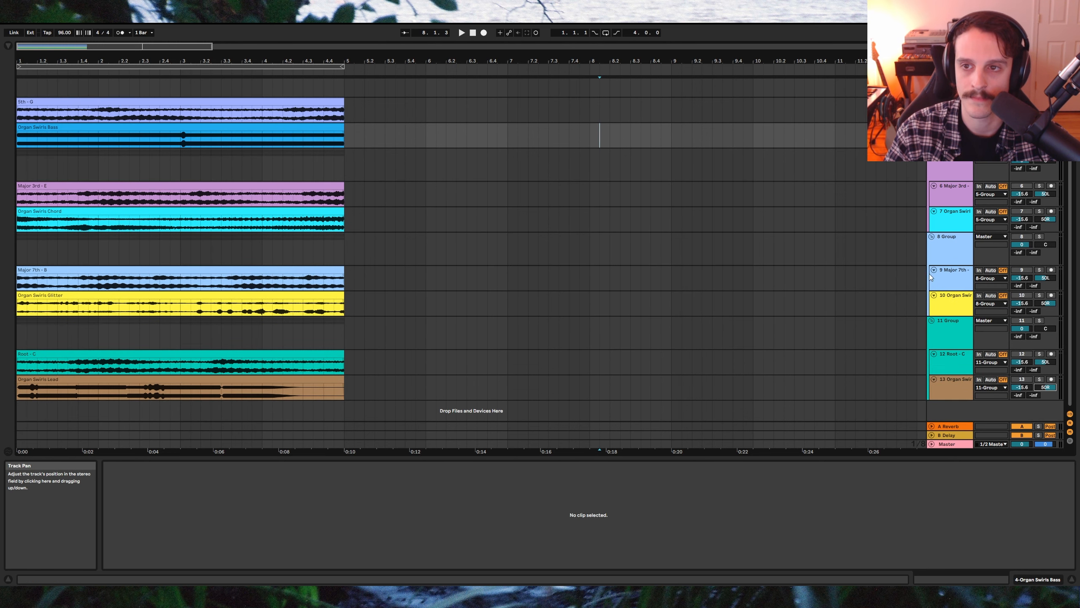
# Collapse the lower groups, add an audio track below them and set its input to 2-Group, Post Mixer.
pyautogui.scroll(2, 468, 286)
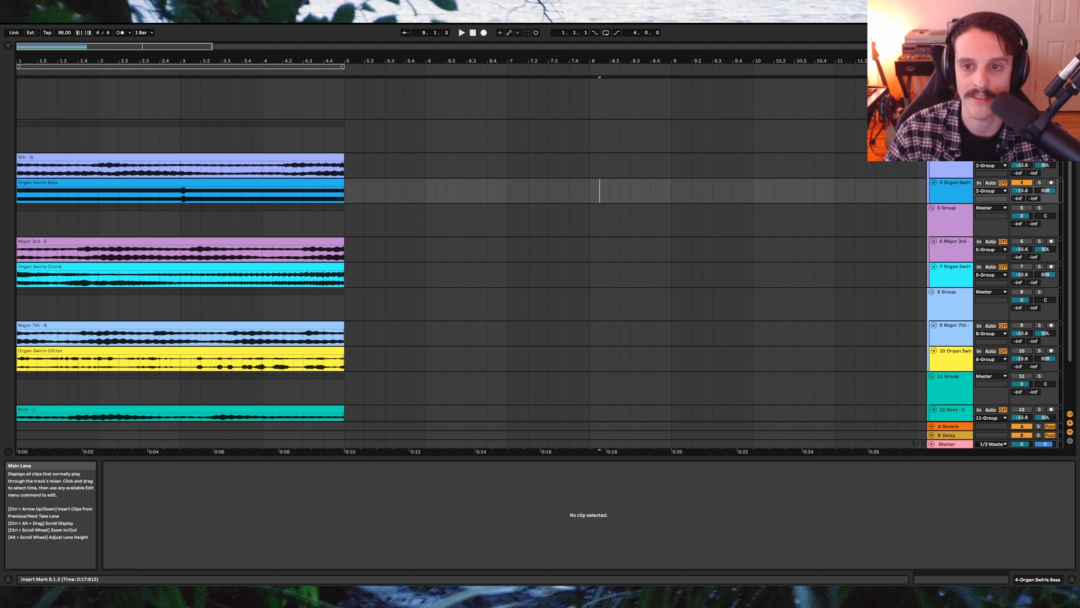
pyautogui.click(951, 235)
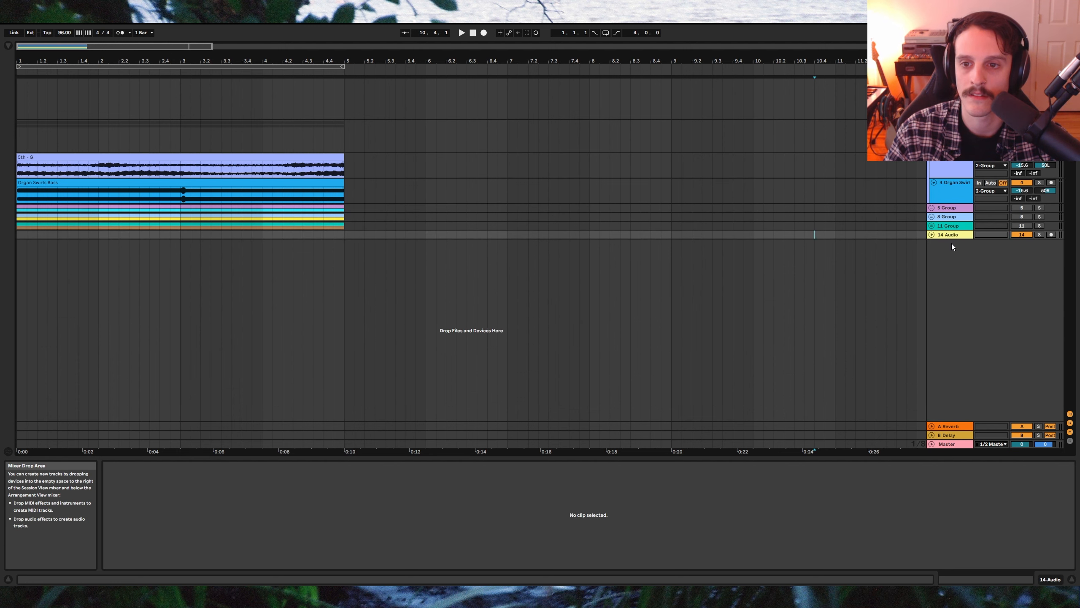
pyautogui.click(932, 235)
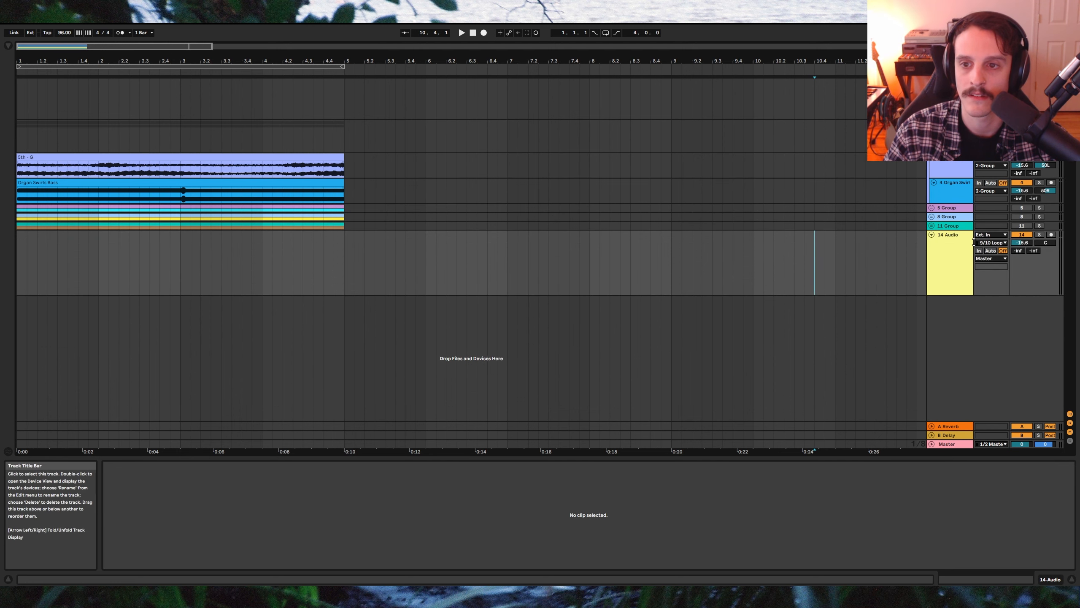
pyautogui.click(1051, 235)
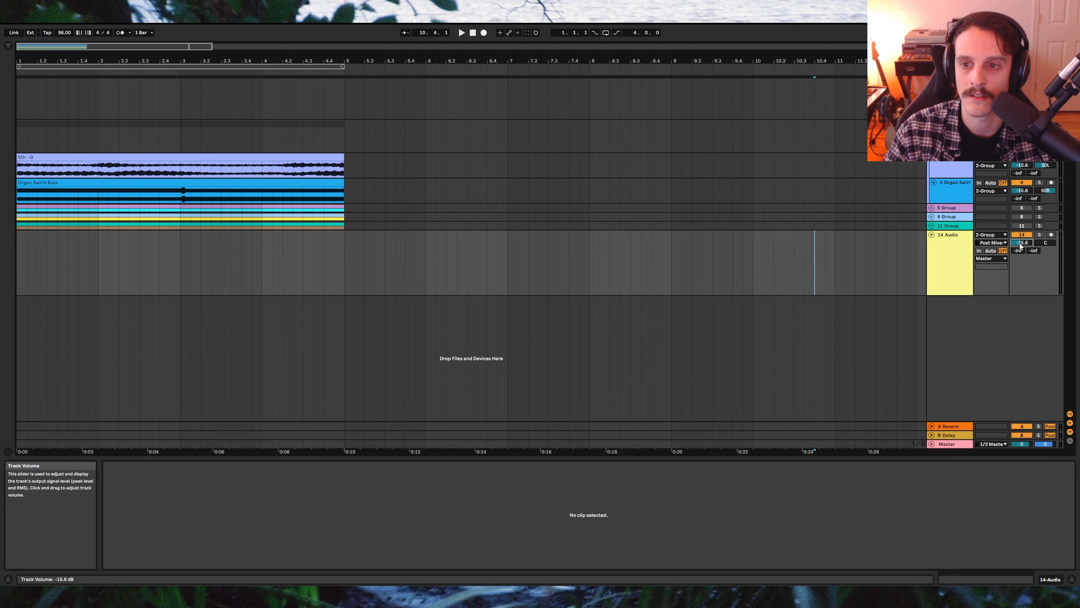
# Record the first group's output onto the armed audio track from bar 1 past bar 5, with track volume at 0.
pyautogui.click(20, 248)
pyautogui.press('F9')
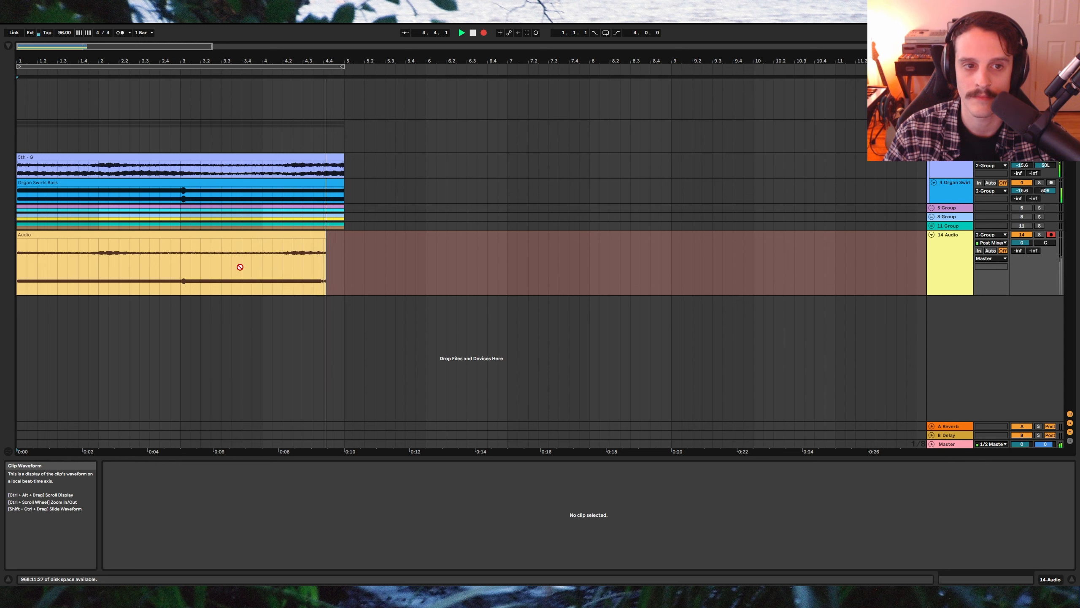
pyautogui.press('space')
# Trim the recording's excess after bar 5 and consolidate the remaining four-bar clip.
pyautogui.moveTo(383, 259); pyautogui.dragTo(344, 261)
pyautogui.press('Delete')
pyautogui.click(292, 234)
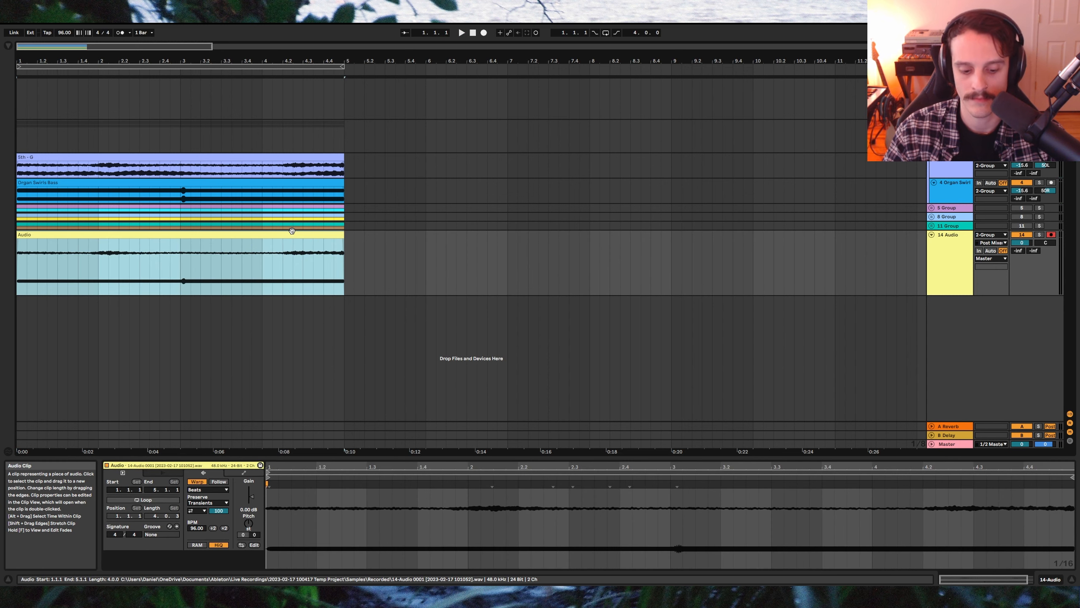
pyautogui.hotkey('ctrl', 'j')
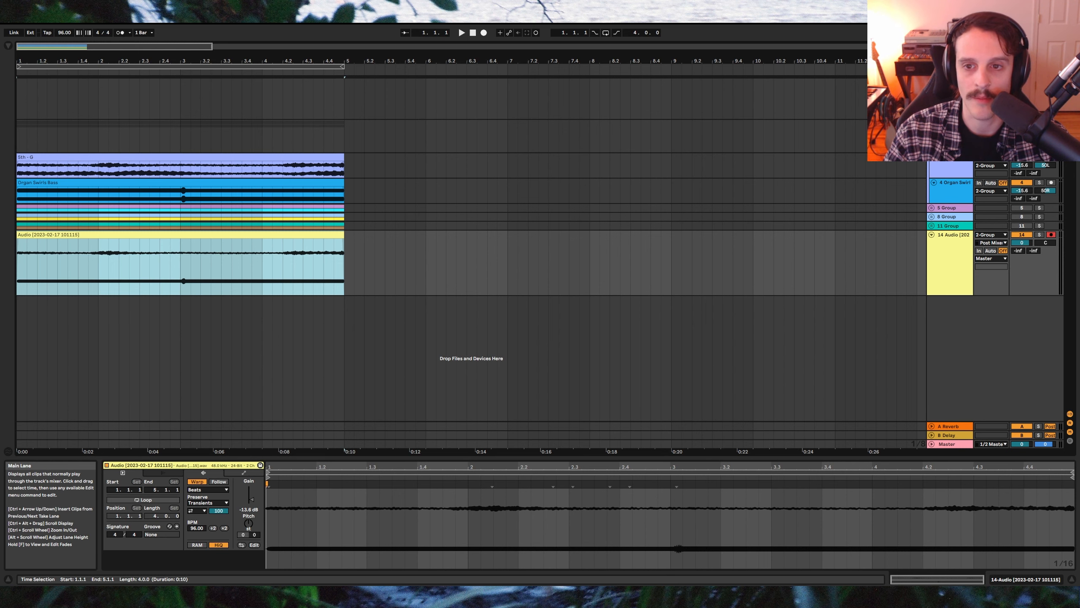
pyautogui.click(924, 320)
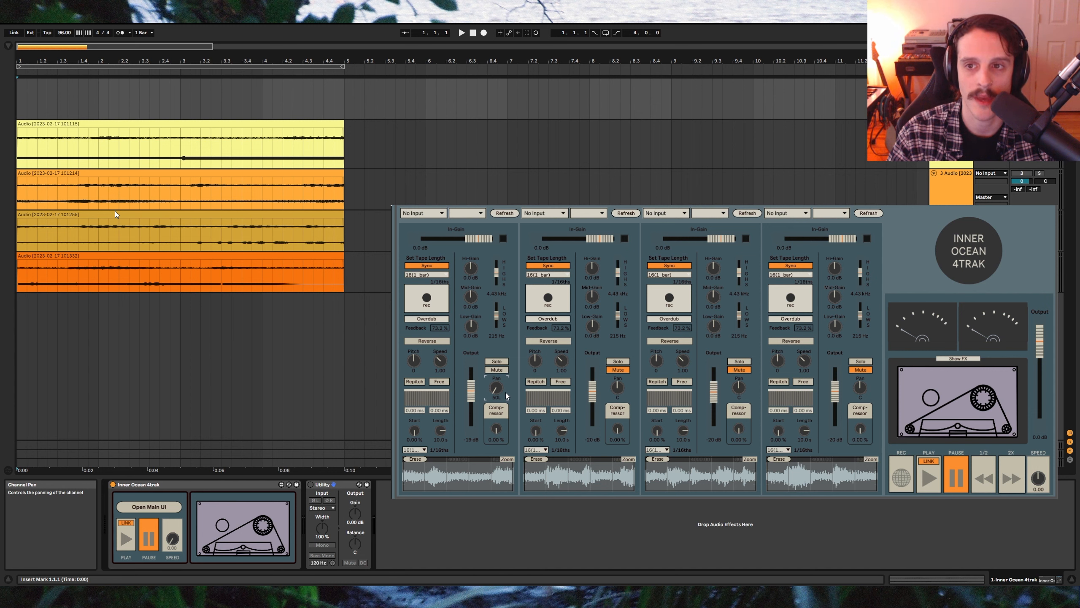
# Play the tape and sweep the first 4trak channel's pan across to 50R, then stop playback.
pyautogui.press('space')
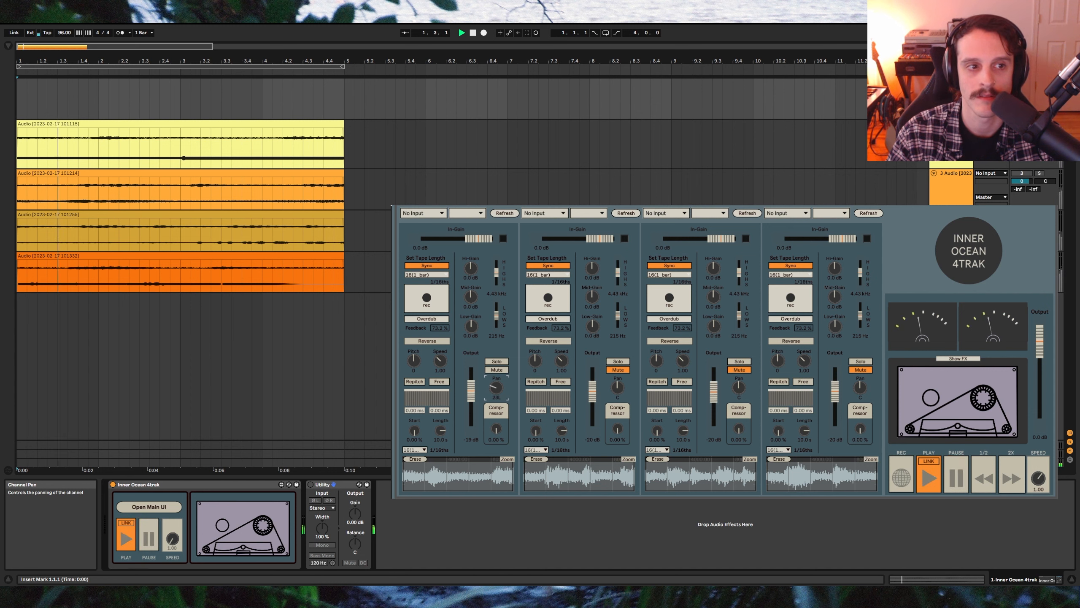
pyautogui.moveTo(496, 388); pyautogui.dragTo(496, 379)
pyautogui.press('space')
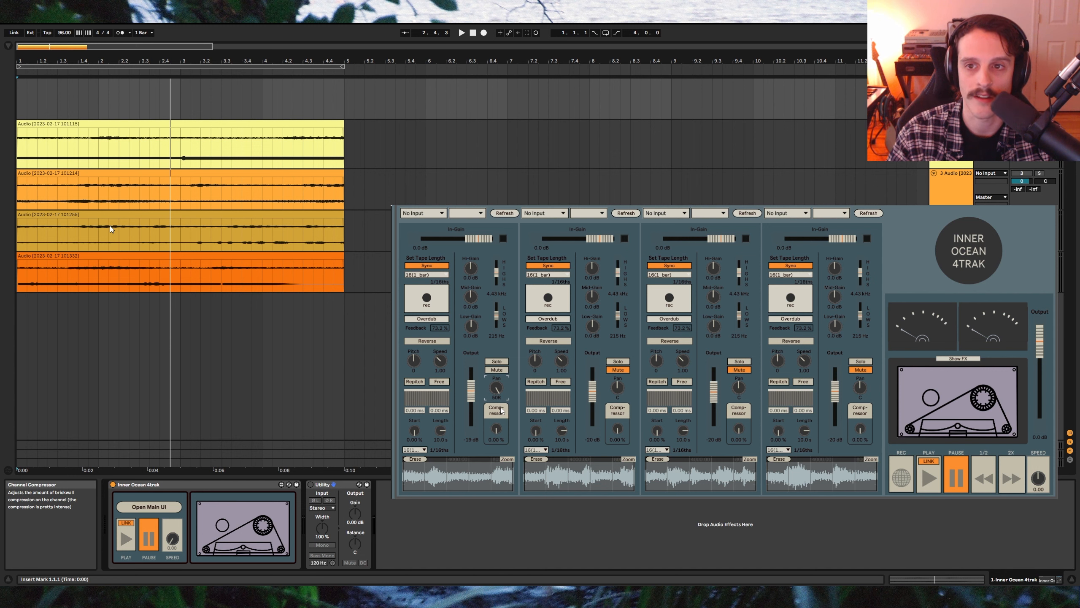
# Enable the Utility device with Mono on and audition the tape playback.
pyautogui.click(311, 485)
pyautogui.click(323, 545)
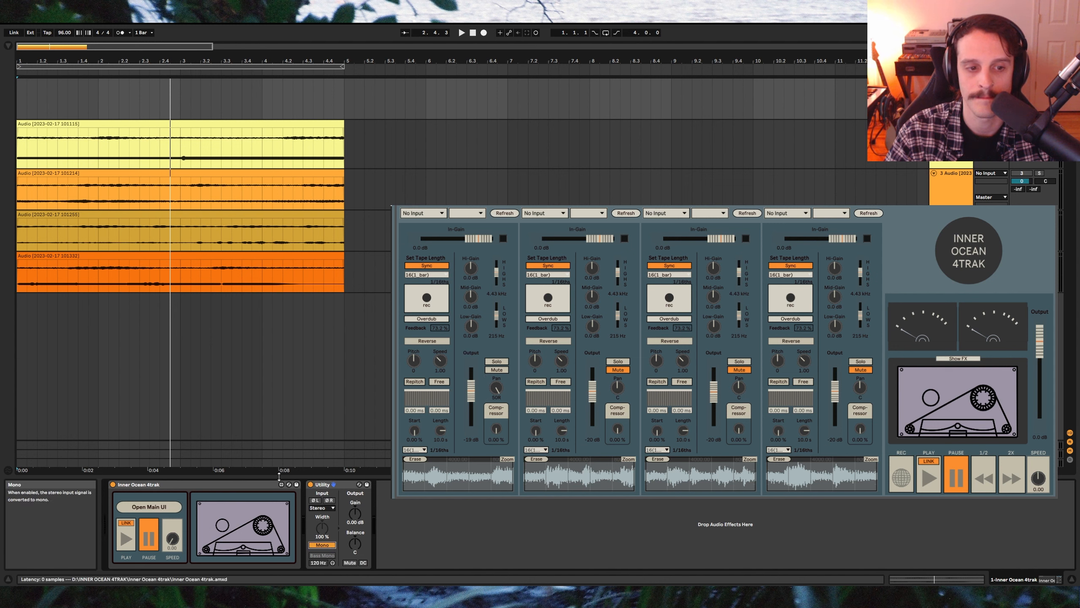
pyautogui.press('space')
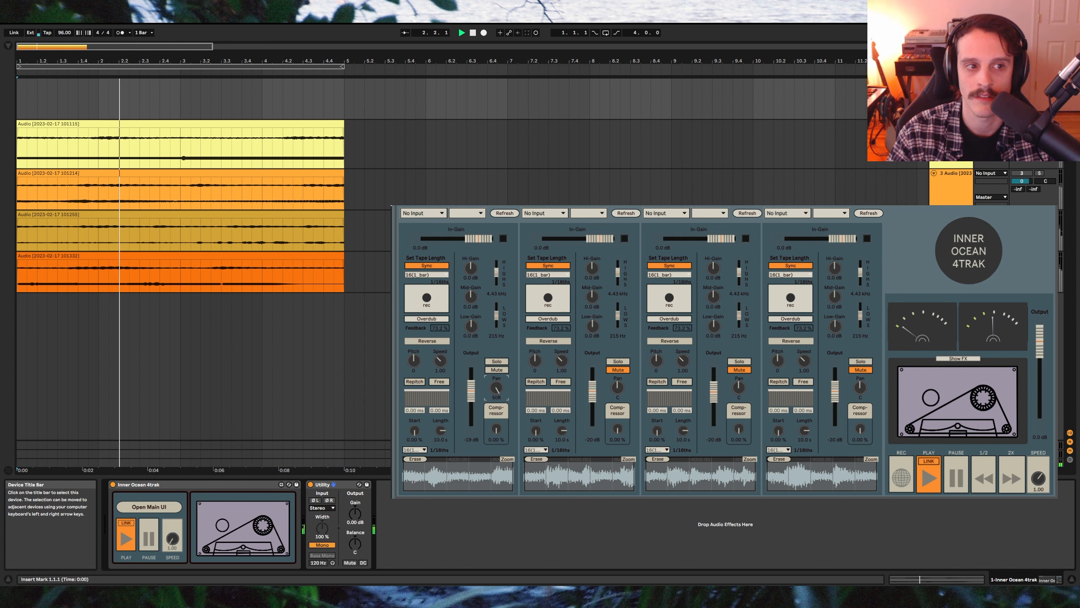
pyautogui.press('space')
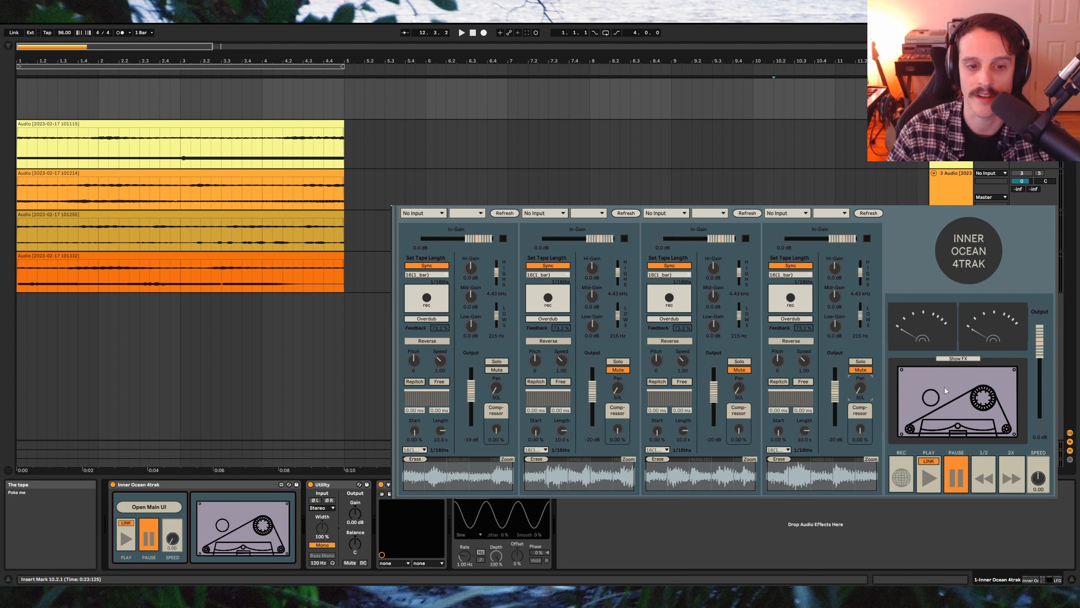
# Enable the LFO device and change its waveform to binary noise.
pyautogui.click(456, 485)
pyautogui.click(471, 534)
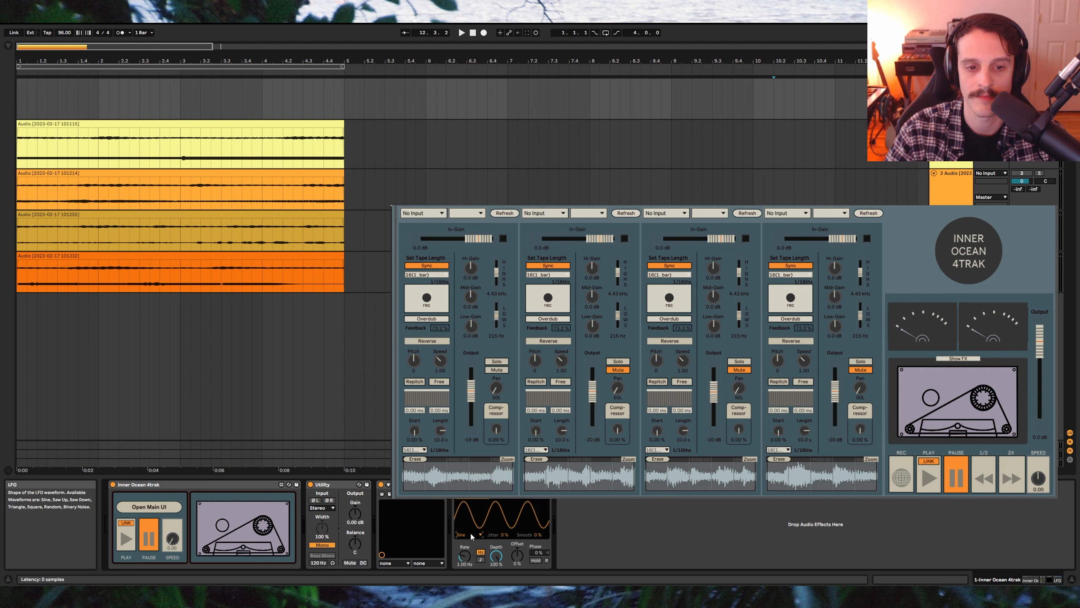
pyautogui.click(472, 581)
pyautogui.click(471, 535)
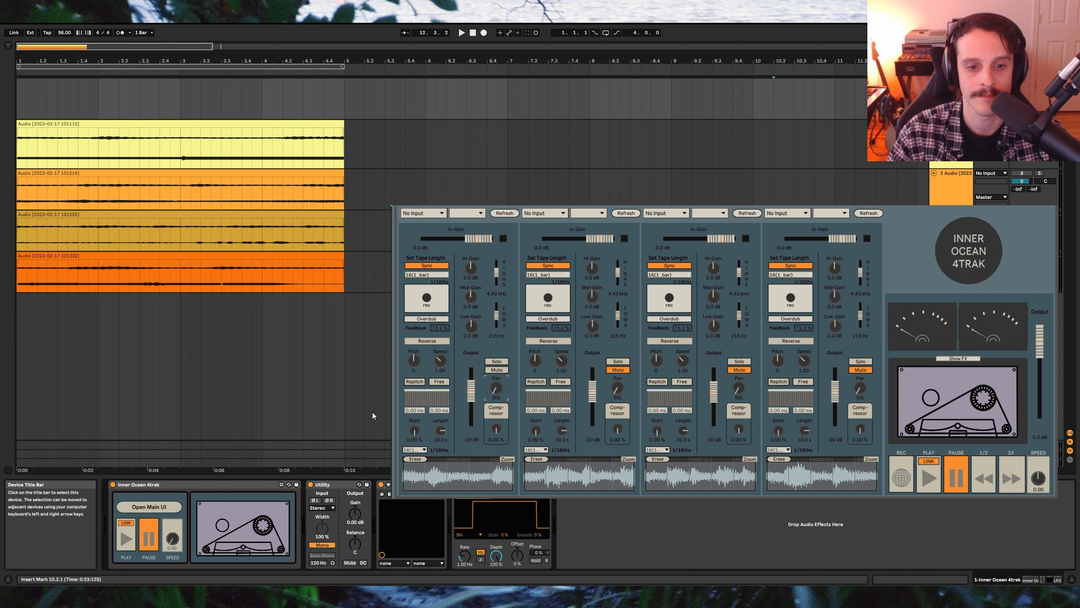
# During playback, tune the LFO's rate to 9.08 Hz and its smoothing to about 56%.
pyautogui.press('space')
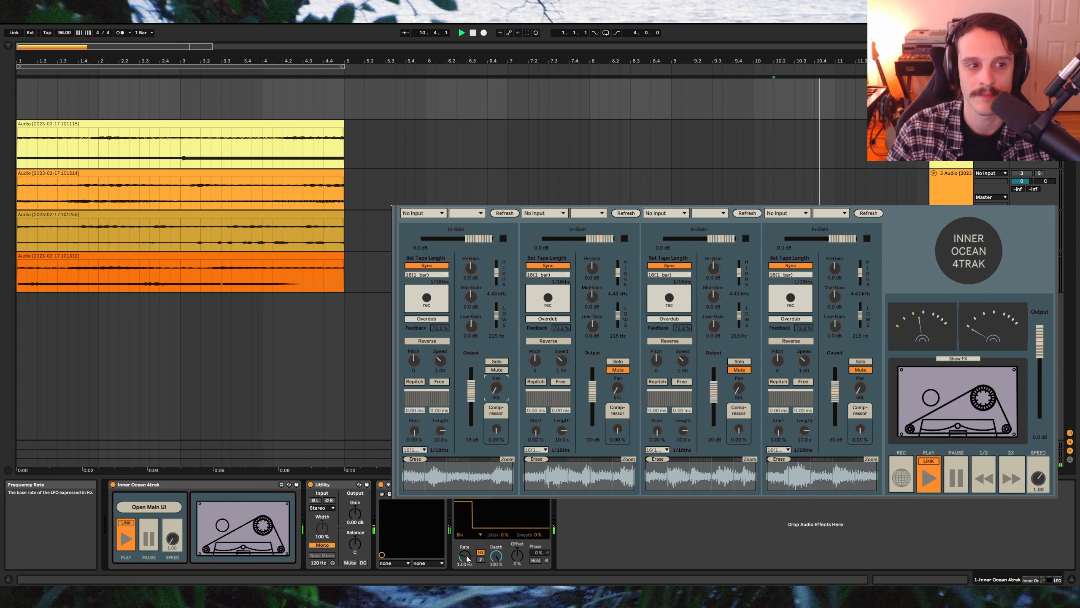
pyautogui.moveTo(467, 557); pyautogui.dragTo(467, 489)
pyautogui.click(538, 535)
pyautogui.moveTo(539, 535); pyautogui.dragTo(539, 514)
pyautogui.moveTo(465, 556); pyautogui.dragTo(465, 568)
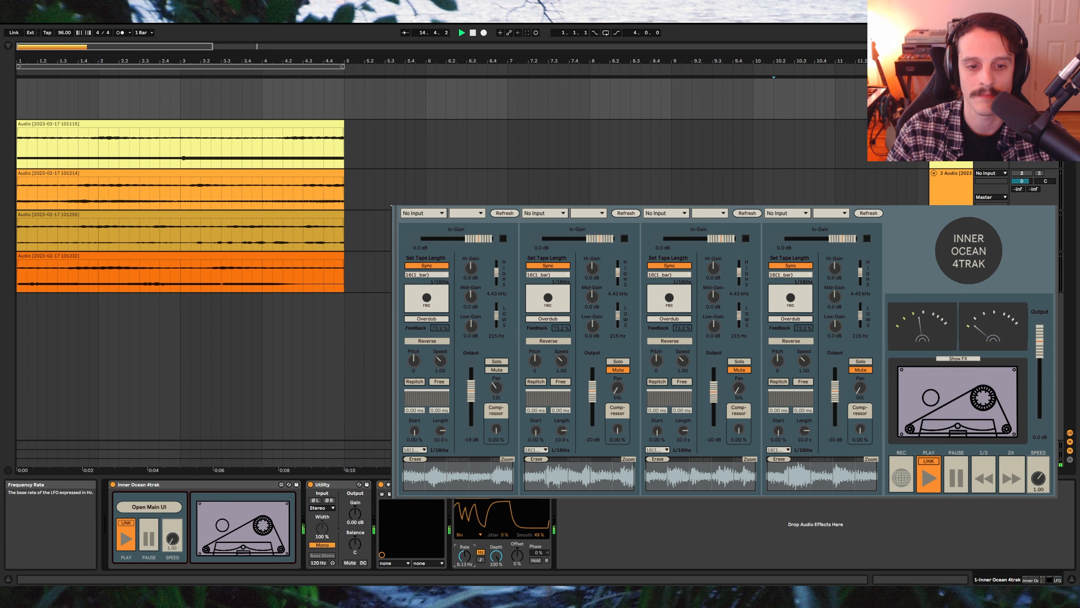
pyautogui.moveTo(540, 536); pyautogui.dragTo(539, 529)
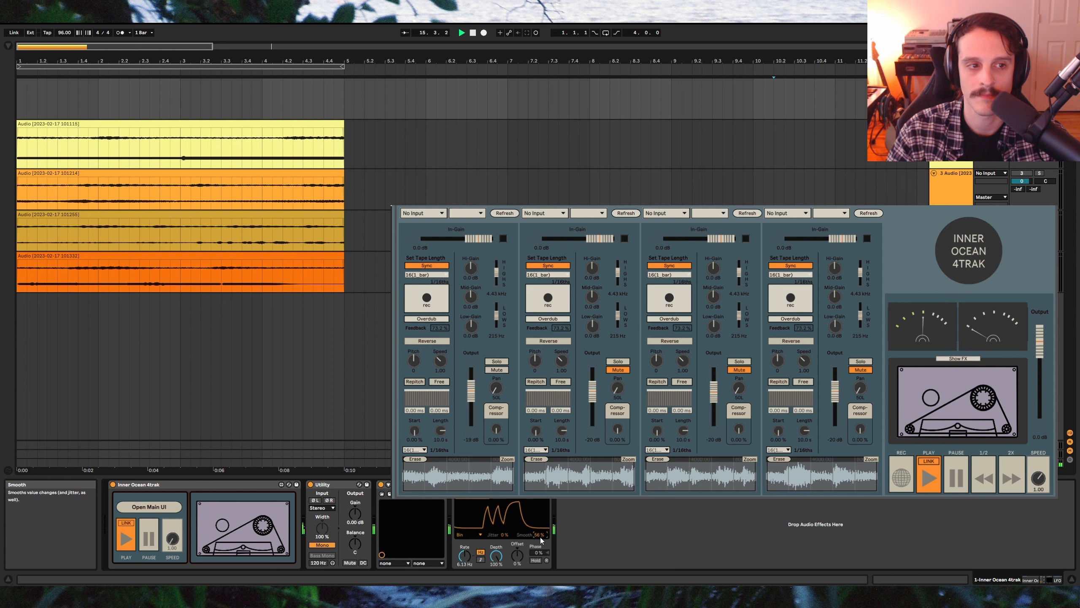
pyautogui.click(465, 556)
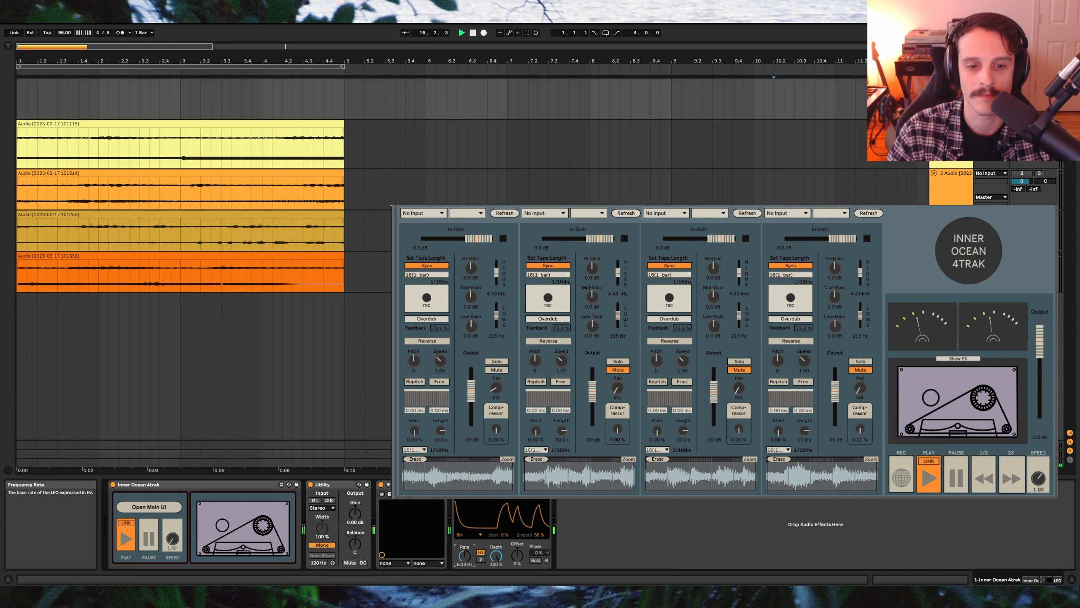
pyautogui.moveTo(465, 556); pyautogui.dragTo(465, 548)
pyautogui.press('space')
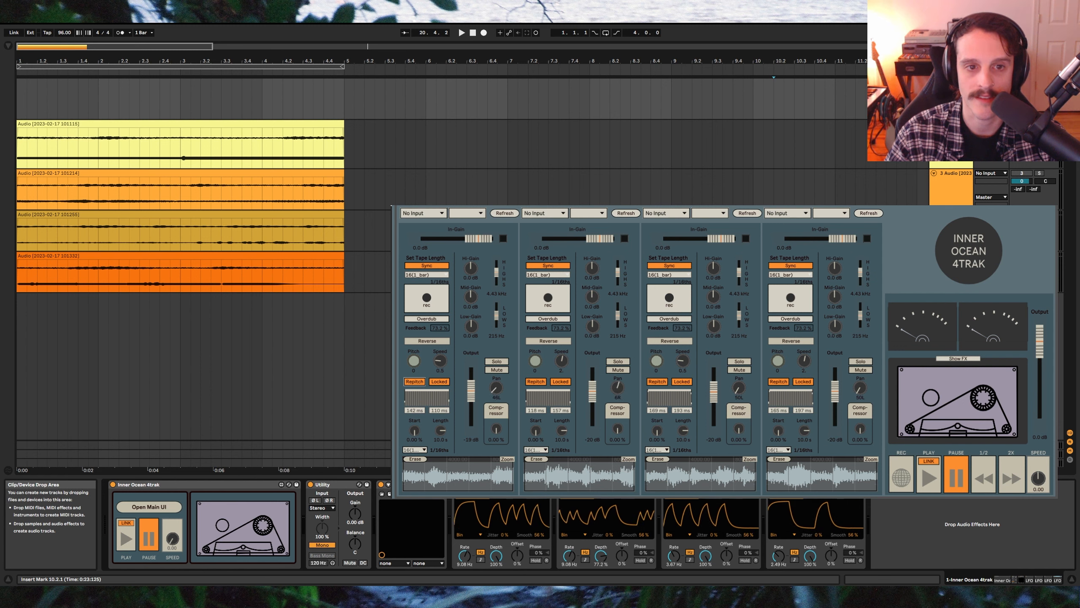
# During playback, set the four LFO rates in order to about 11.6, 16.9, 1.94 and 1.27 Hz.
pyautogui.press('space')
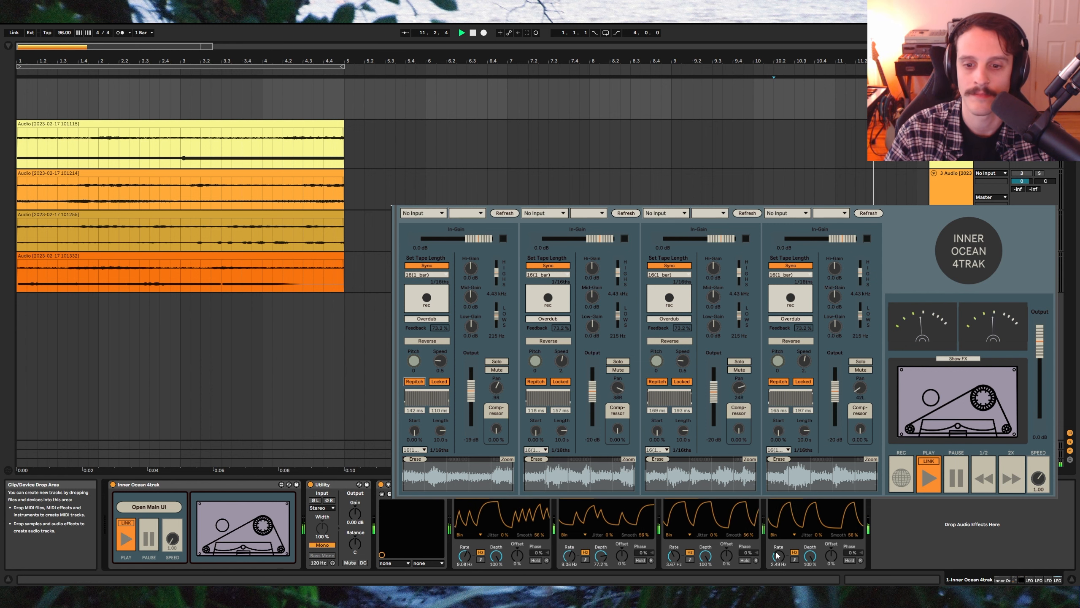
pyautogui.moveTo(778, 556); pyautogui.dragTo(778, 563)
pyautogui.moveTo(674, 555); pyautogui.dragTo(674, 569)
pyautogui.moveTo(574, 556); pyautogui.dragTo(574, 549)
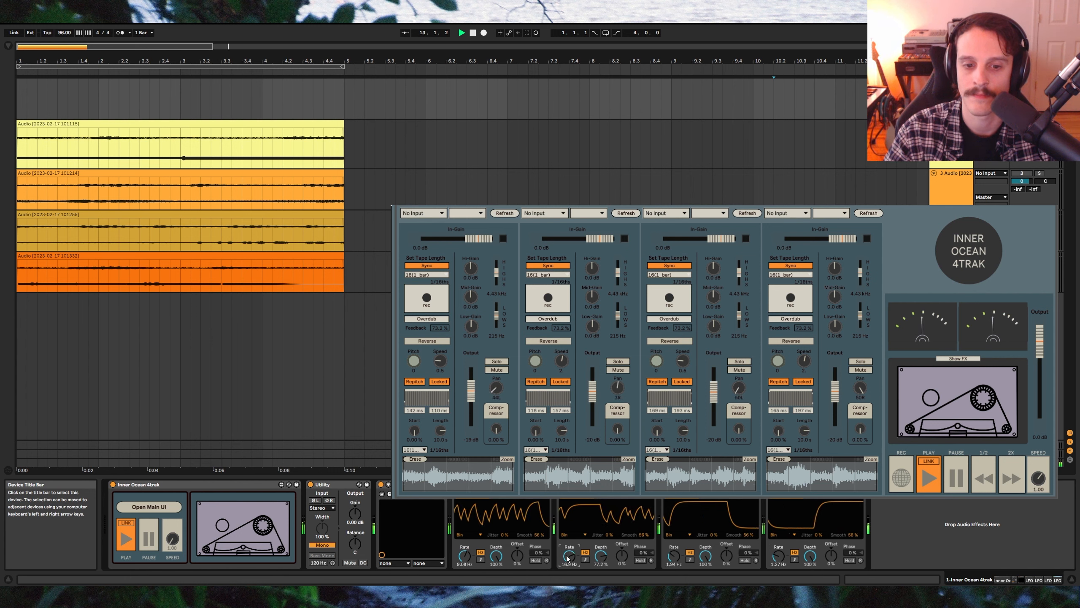
pyautogui.moveTo(465, 556); pyautogui.dragTo(465, 553)
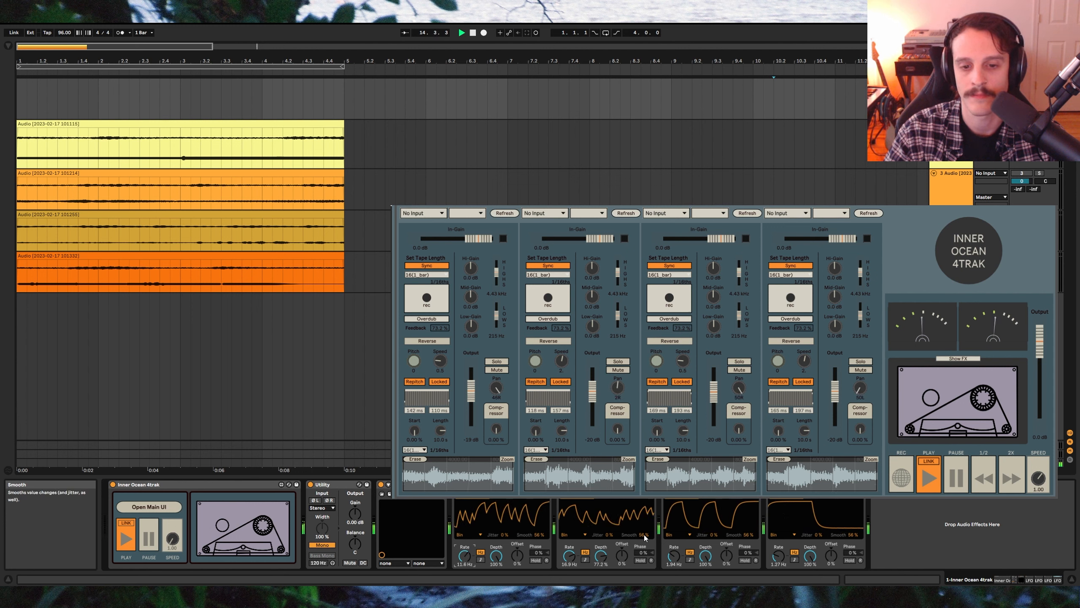
# Lower the smoothing of the second, third and fourth LFOs, taking the fourth down to about 27%.
pyautogui.moveTo(645, 535); pyautogui.dragTo(645, 546)
pyautogui.moveTo(749, 535); pyautogui.dragTo(748, 542)
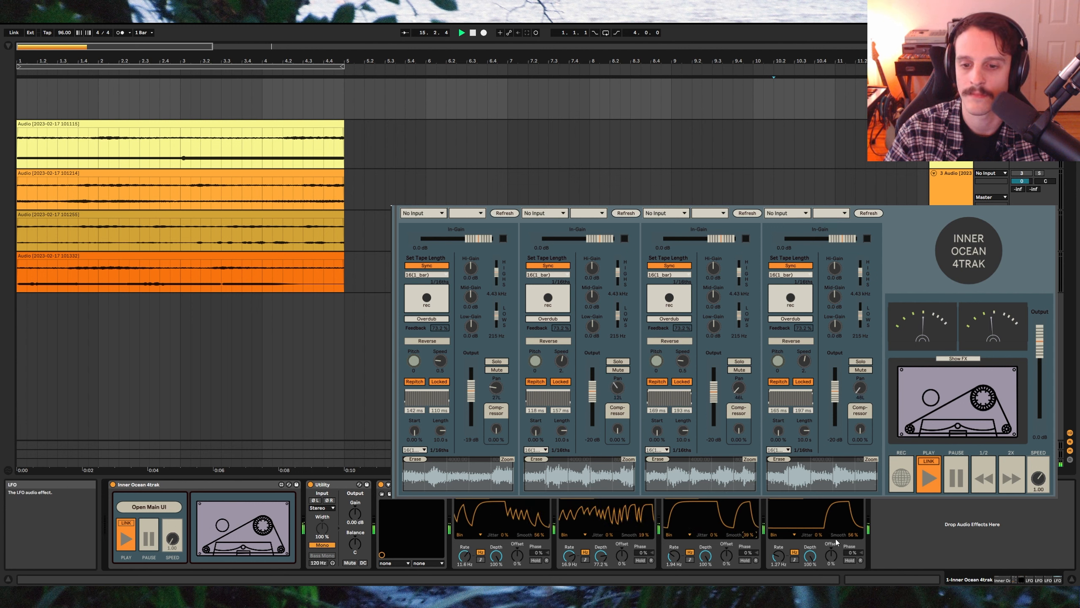
pyautogui.moveTo(854, 535); pyautogui.dragTo(854, 548)
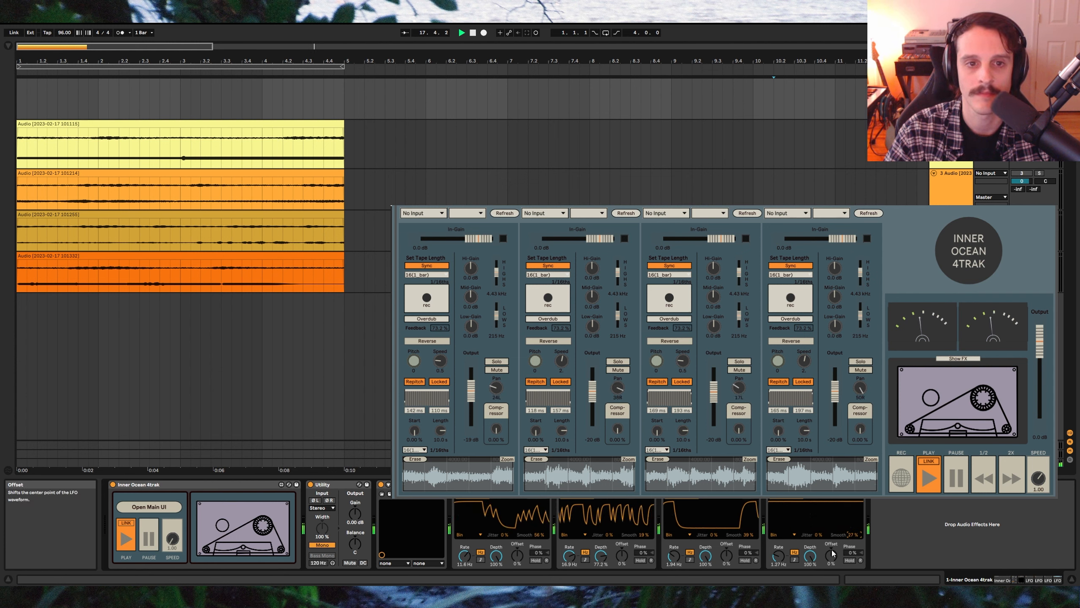
pyautogui.press('space')
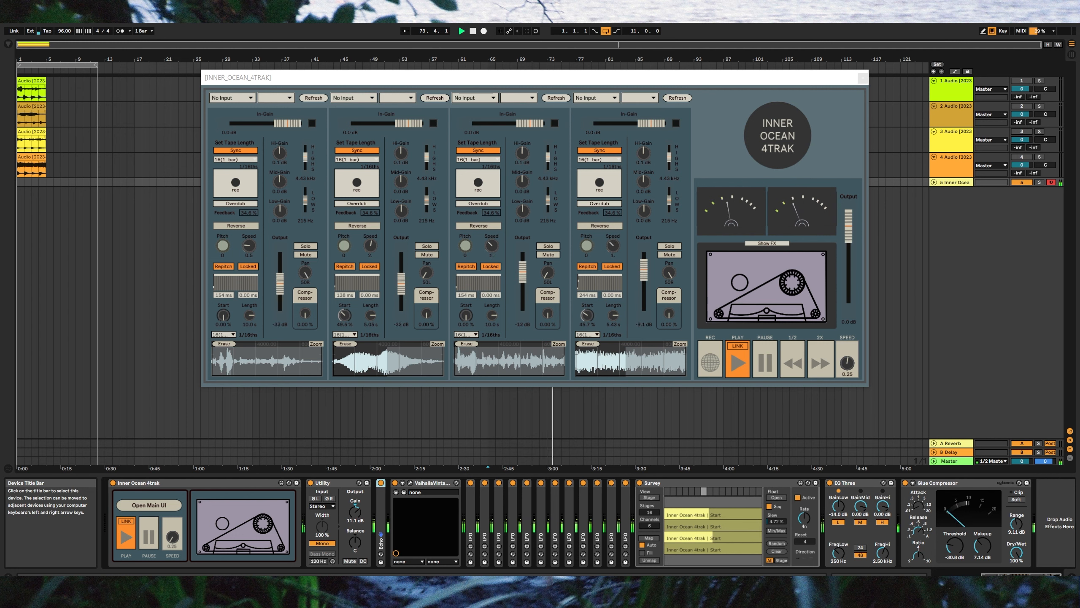
# Halve the 4trak's global playback speed to 0.12, then double it again.
pyautogui.click(792, 358)
pyautogui.click(812, 360)
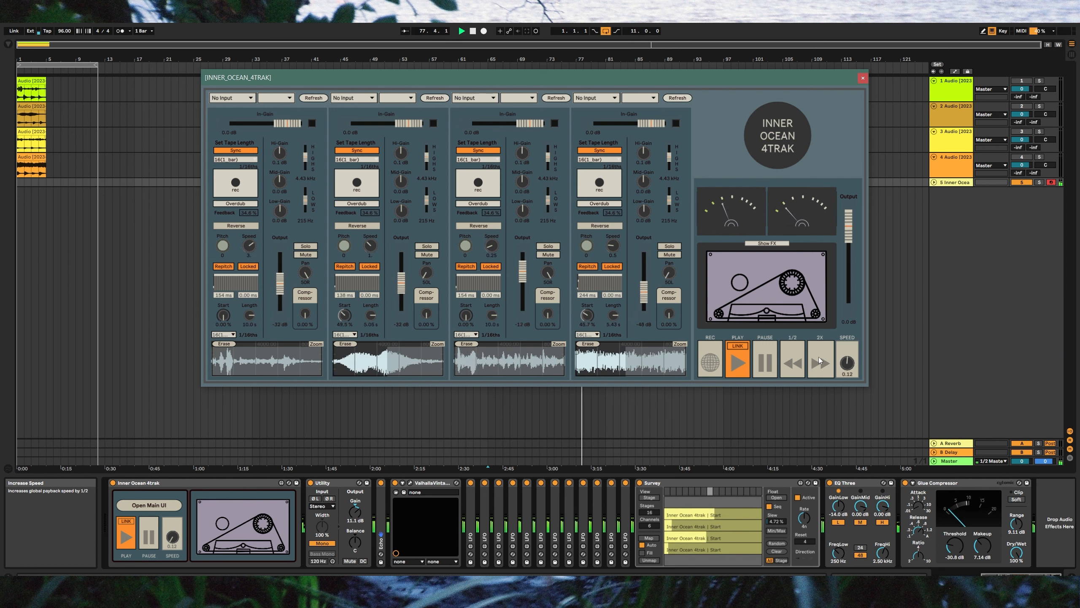
# During playback, double the 4trak's global speed stepwise up to 1.00, then halve it down to 0.25.
pyautogui.click(819, 358)
pyautogui.click(819, 357)
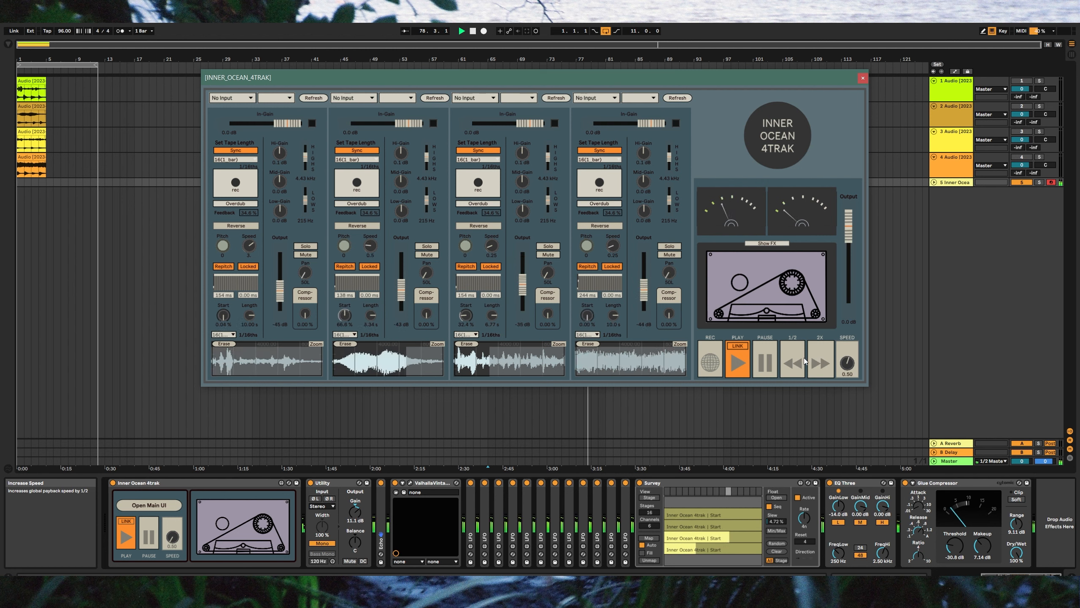
pyautogui.click(817, 356)
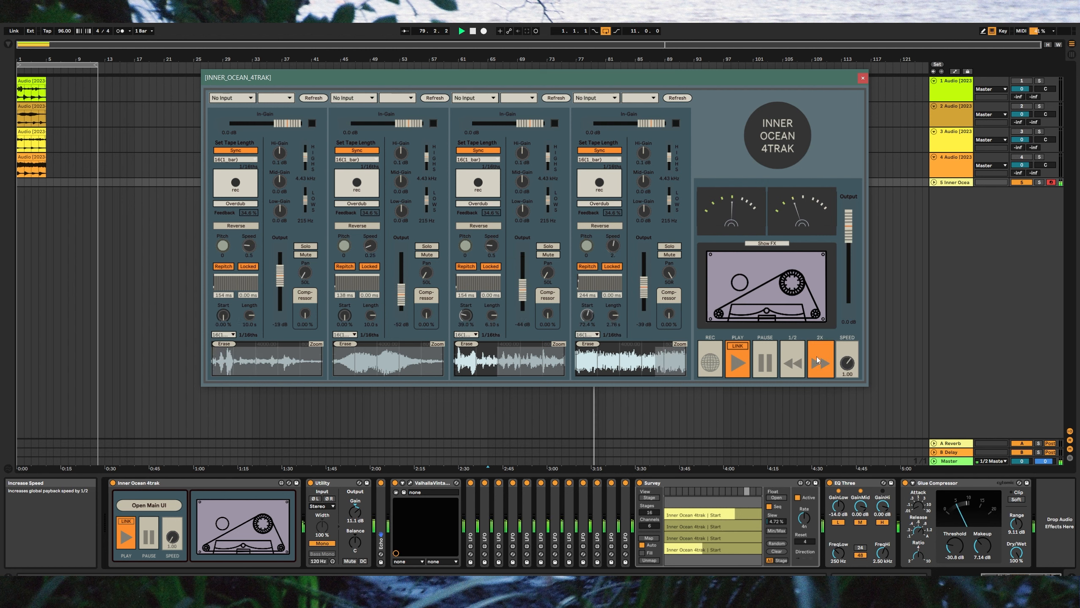
pyautogui.click(798, 357)
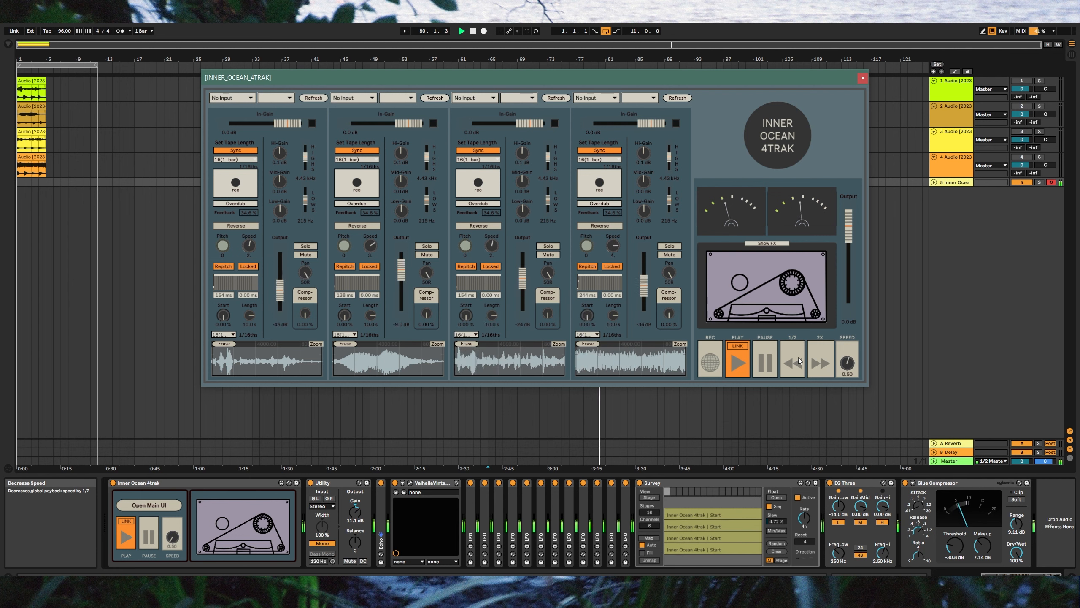
pyautogui.click(799, 357)
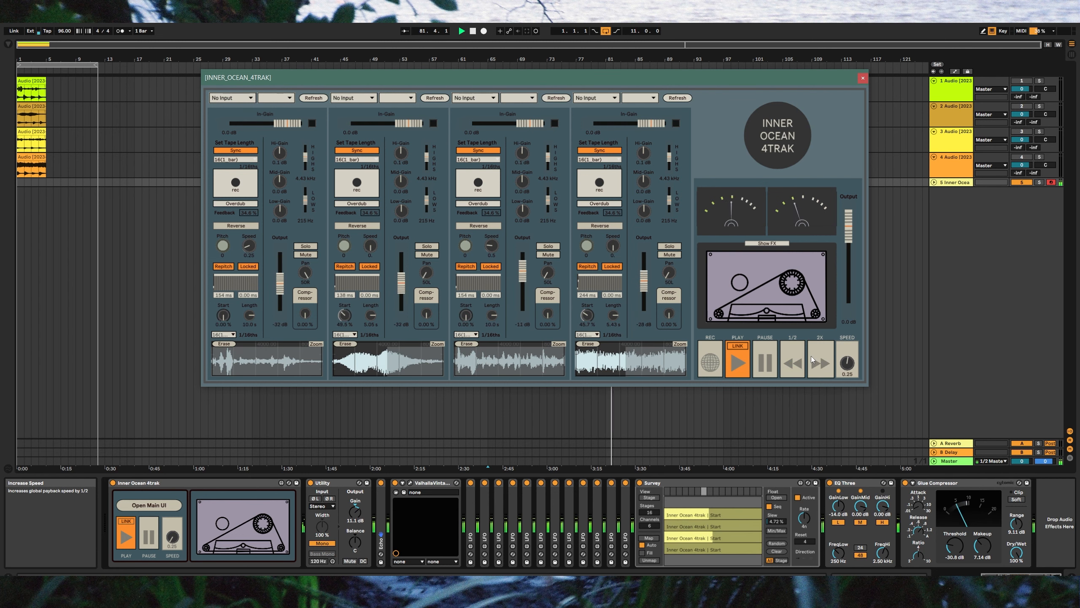
# Alternate the 4trak's global playback speed between 0.50 and 0.25 four times during playback, ending at 0.25.
pyautogui.click(815, 360)
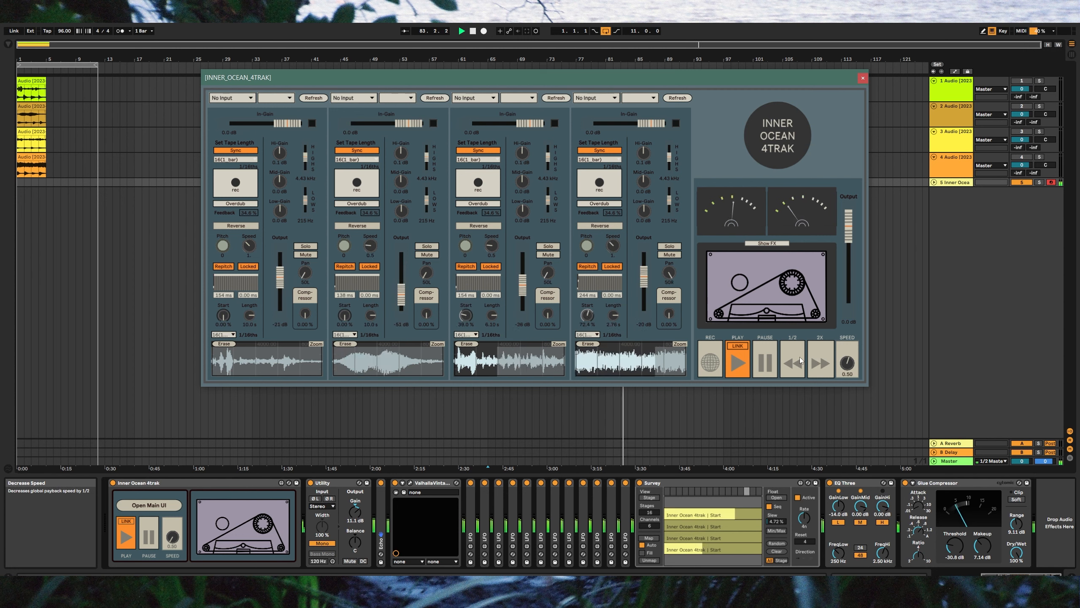
pyautogui.click(801, 360)
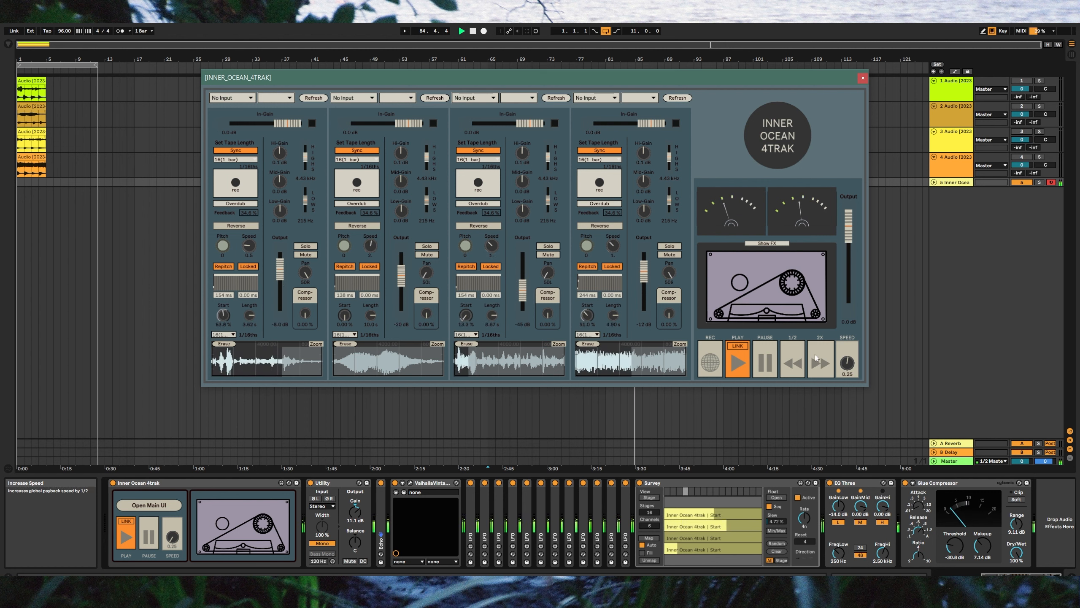
pyautogui.click(815, 356)
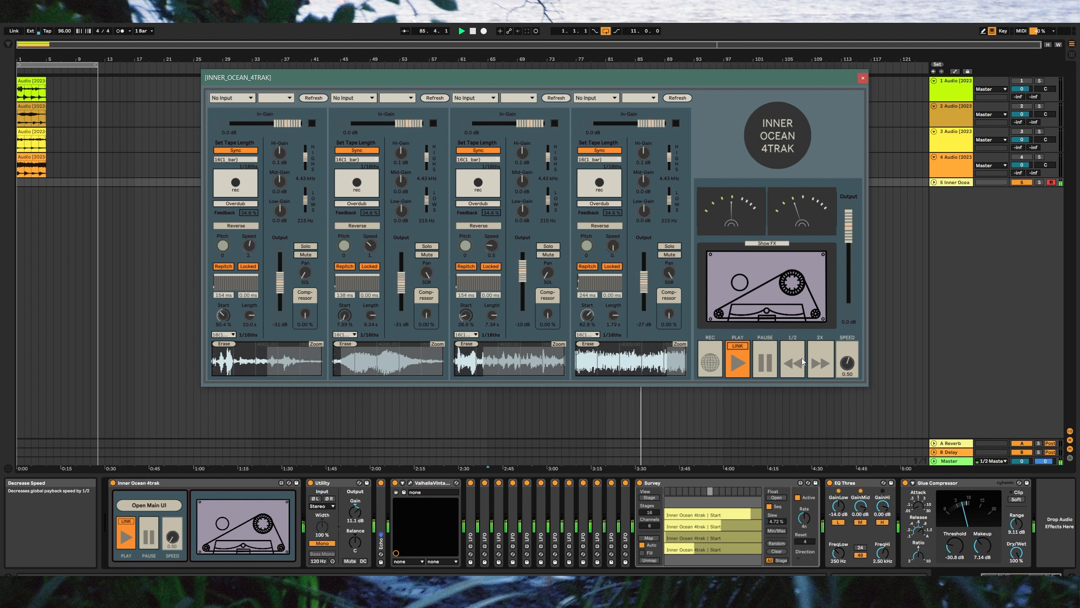
pyautogui.click(803, 362)
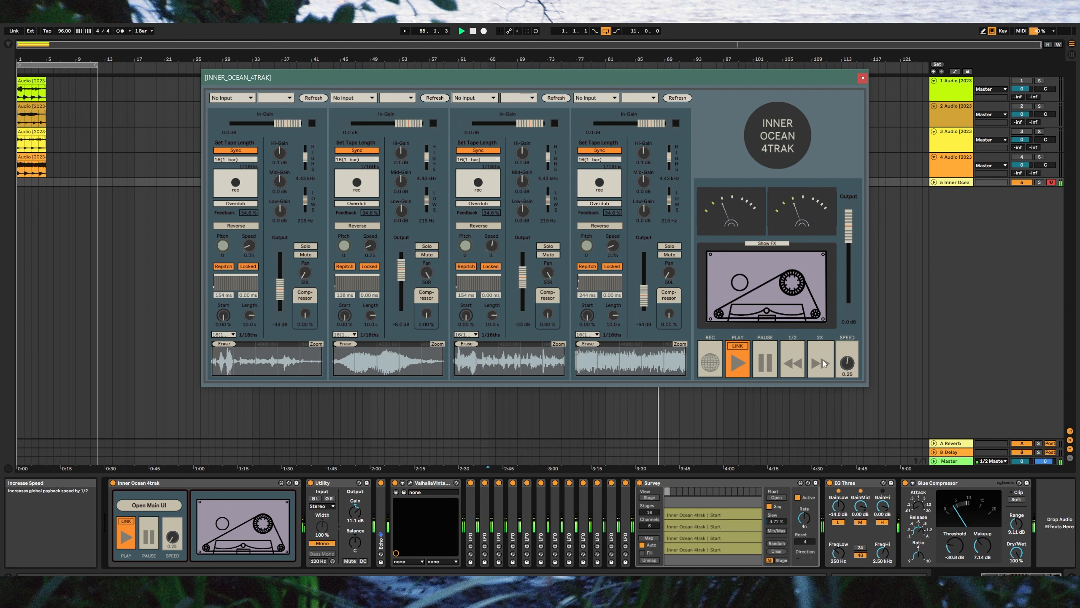
pyautogui.click(822, 362)
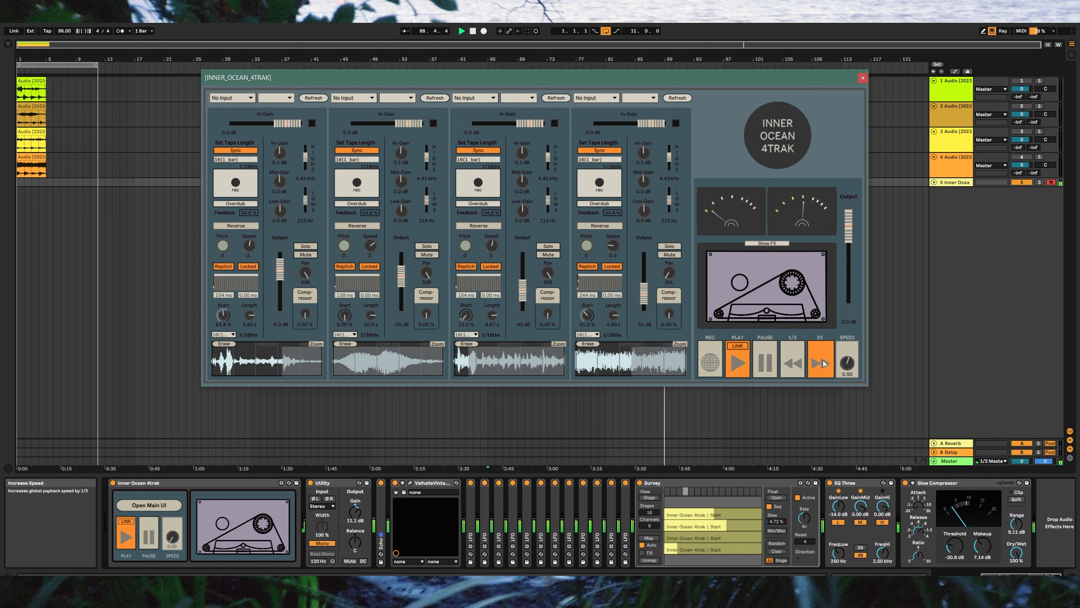
pyautogui.click(797, 362)
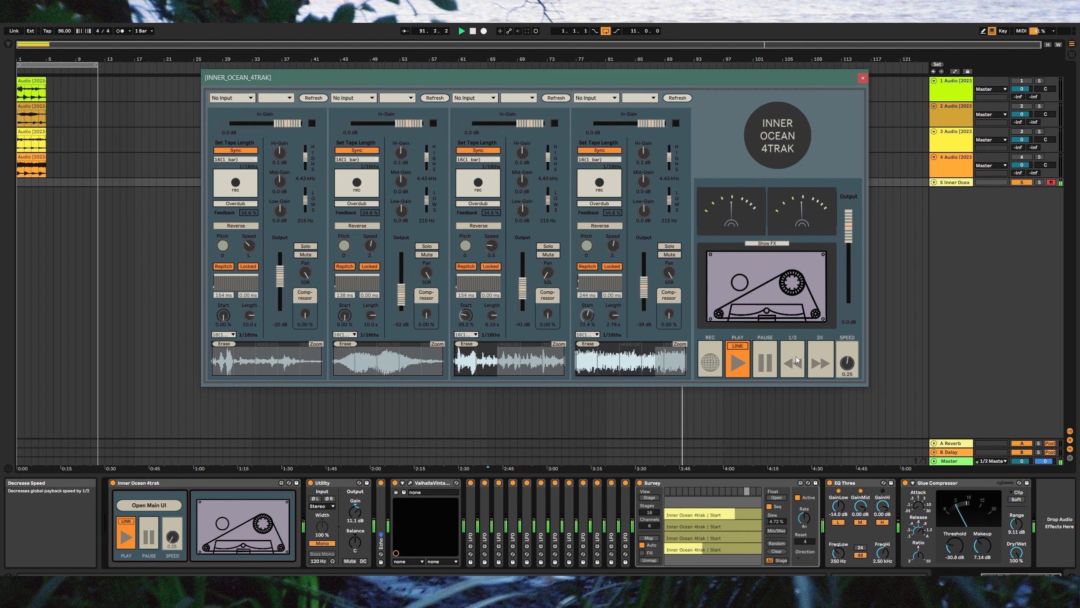
pyautogui.click(824, 359)
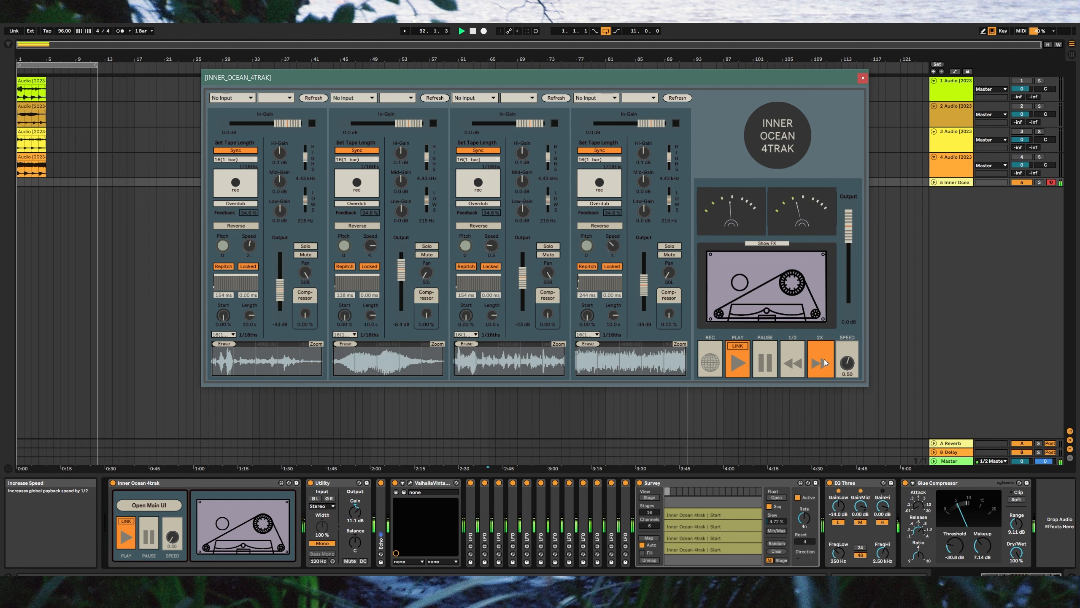
pyautogui.click(798, 358)
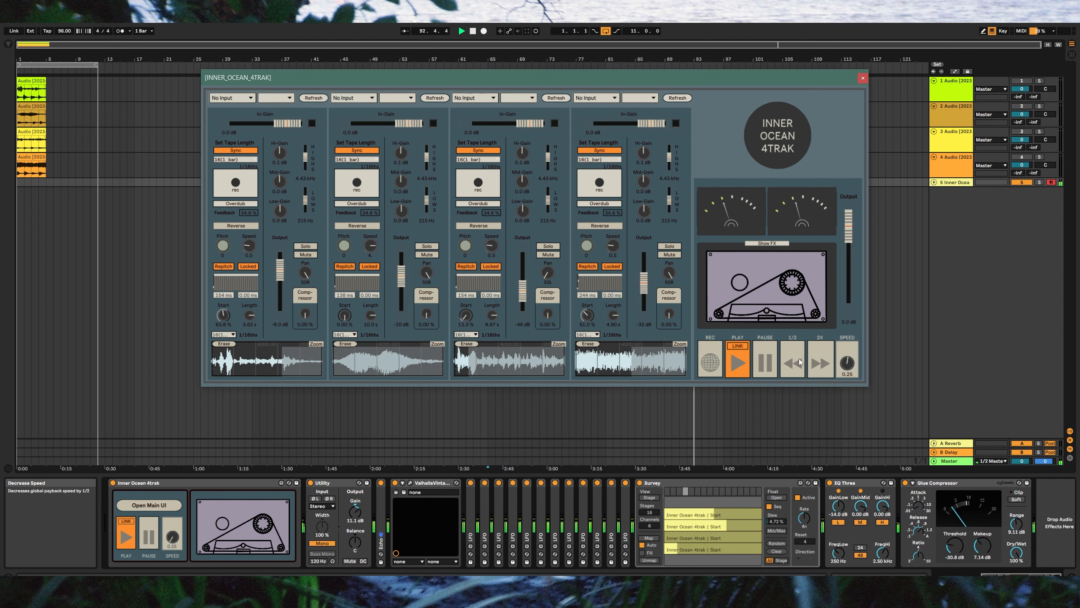